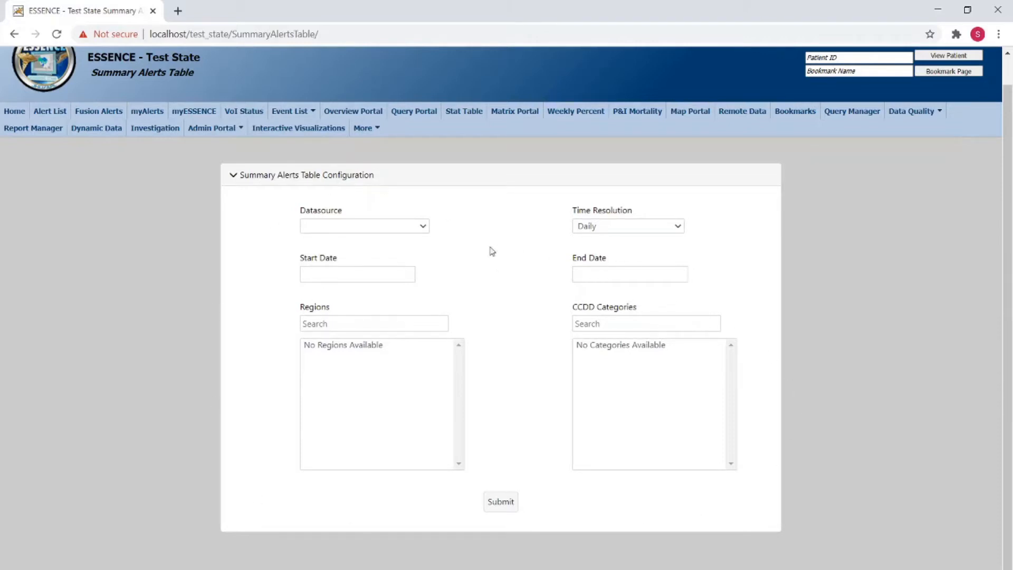
Step: Set the datasource to ER Data by Patient Location and keep the time resolution at Daily
click(396, 224)
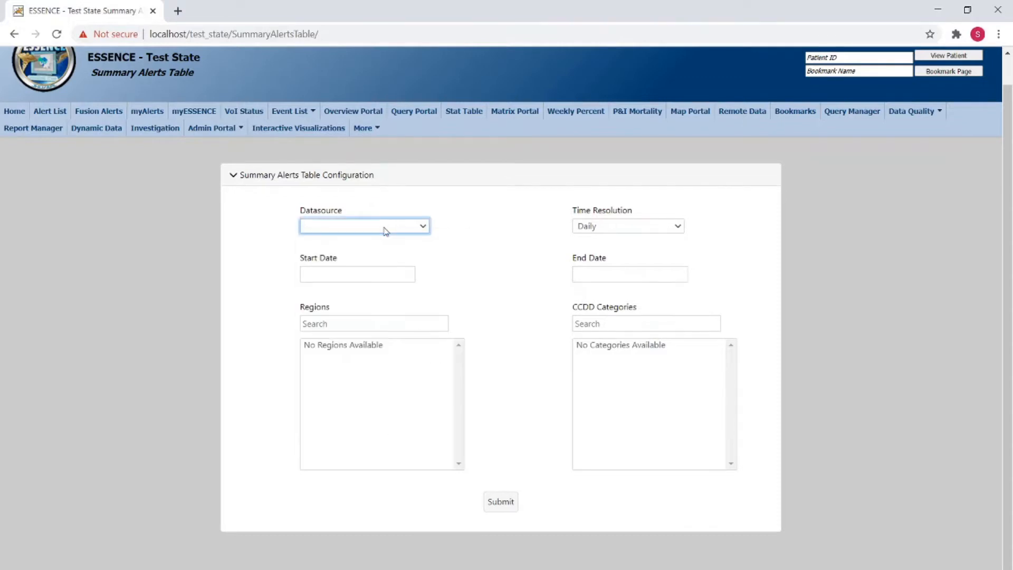
click(388, 226)
scroll(404, 399, down, 3)
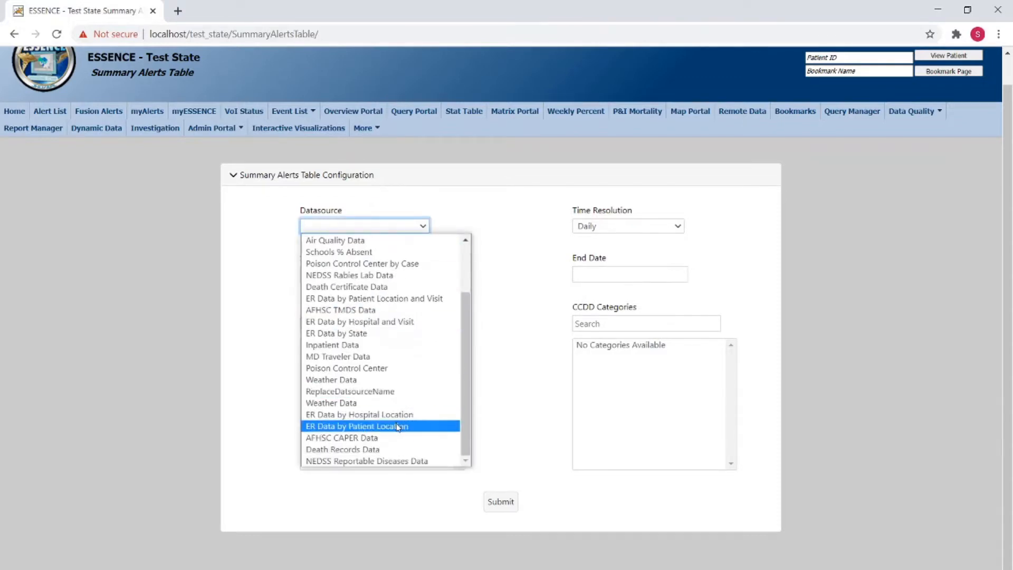
click(382, 423)
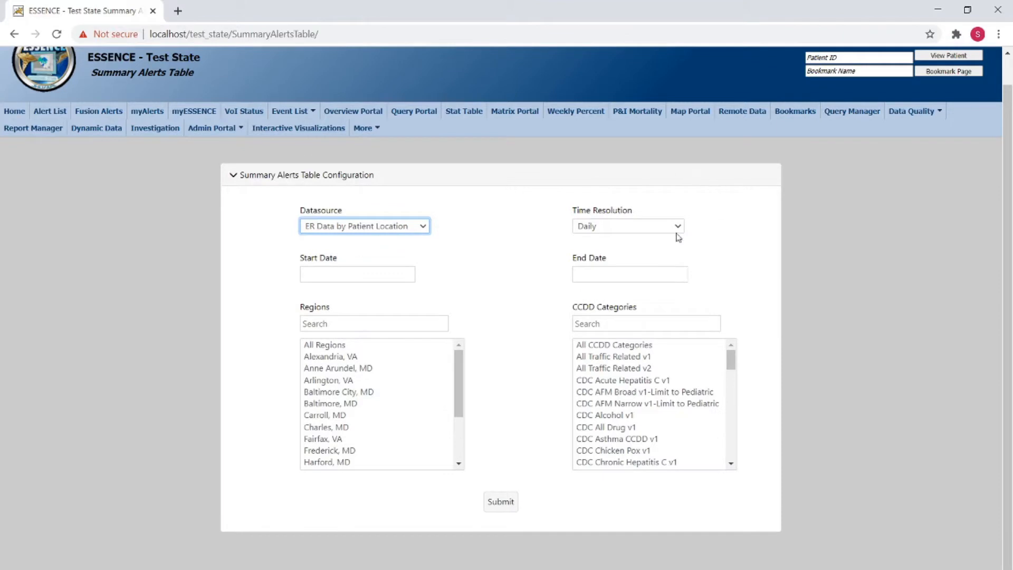
click(617, 227)
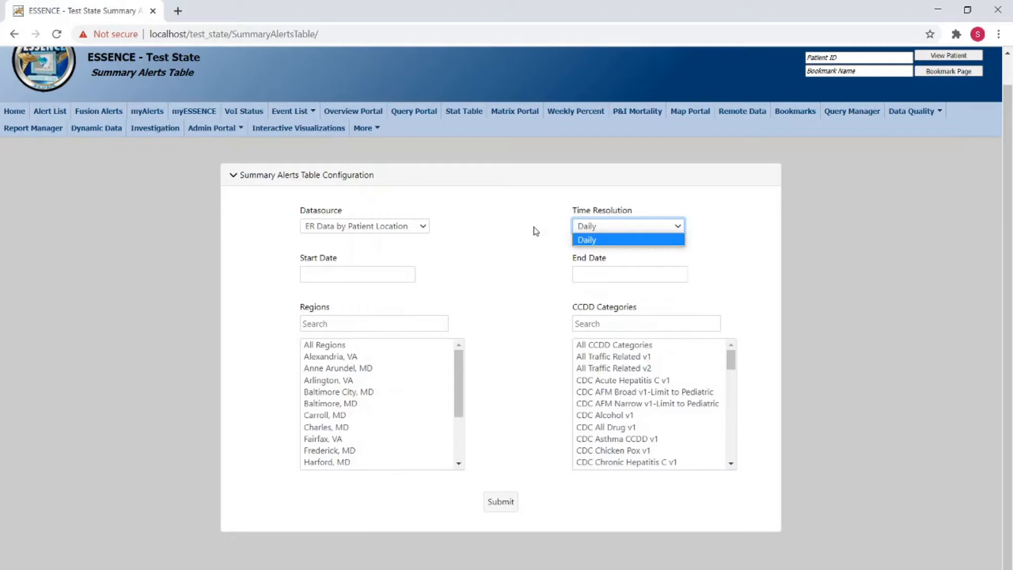
click(498, 252)
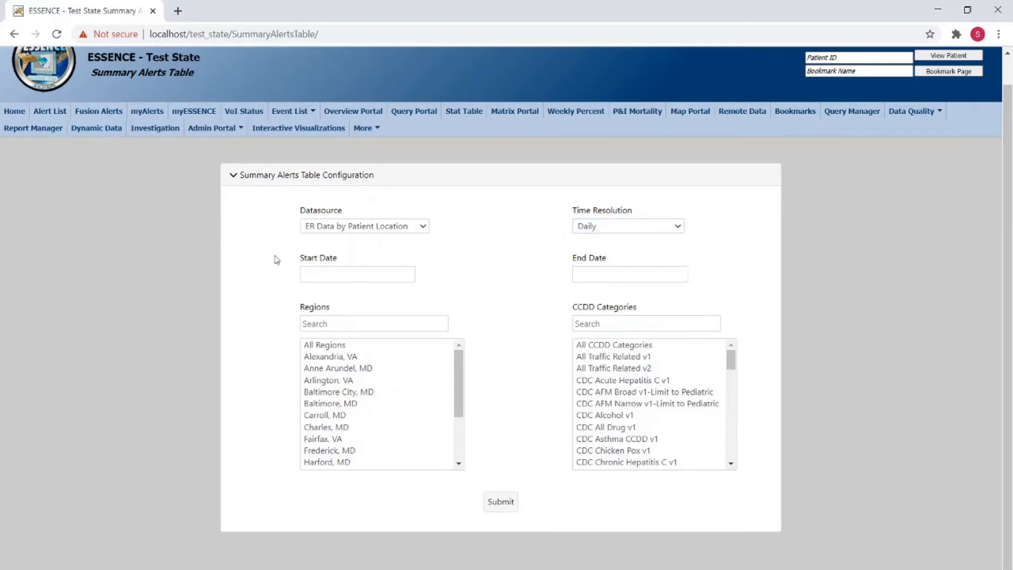
Step: Set the date range to start on 3Sep2006 and end on 3Oct2006
click(372, 273)
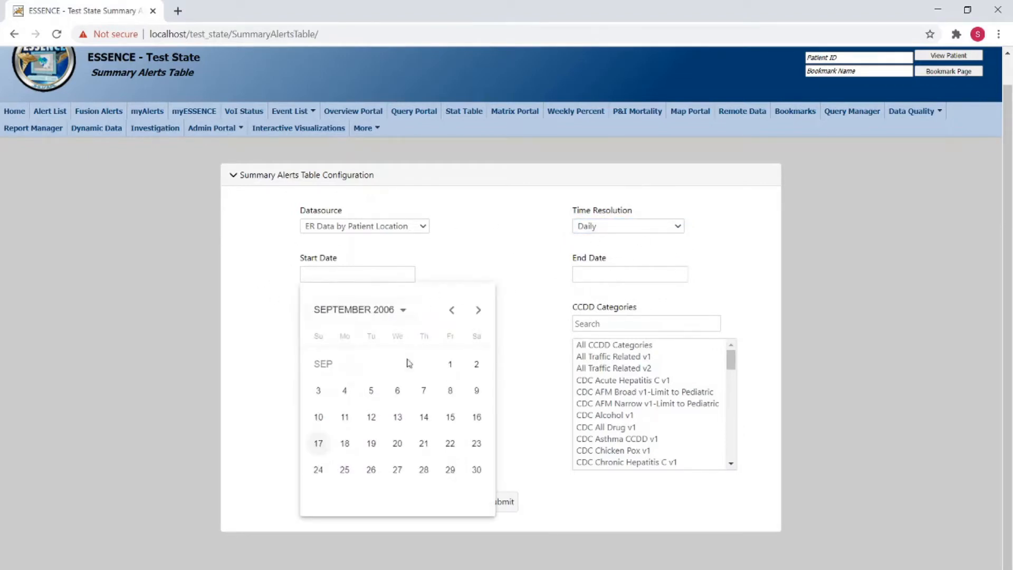
click(318, 390)
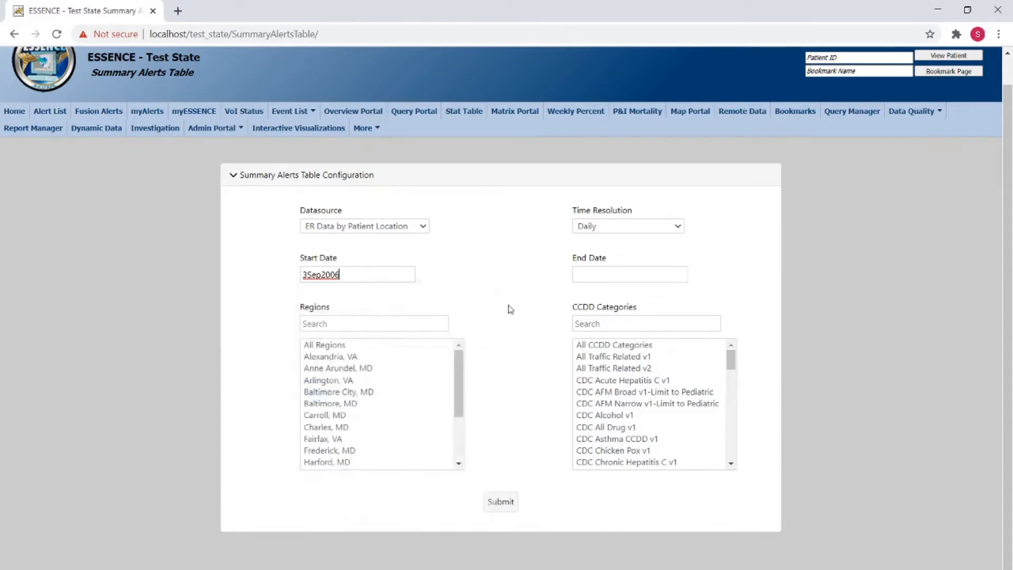
click(598, 274)
click(752, 311)
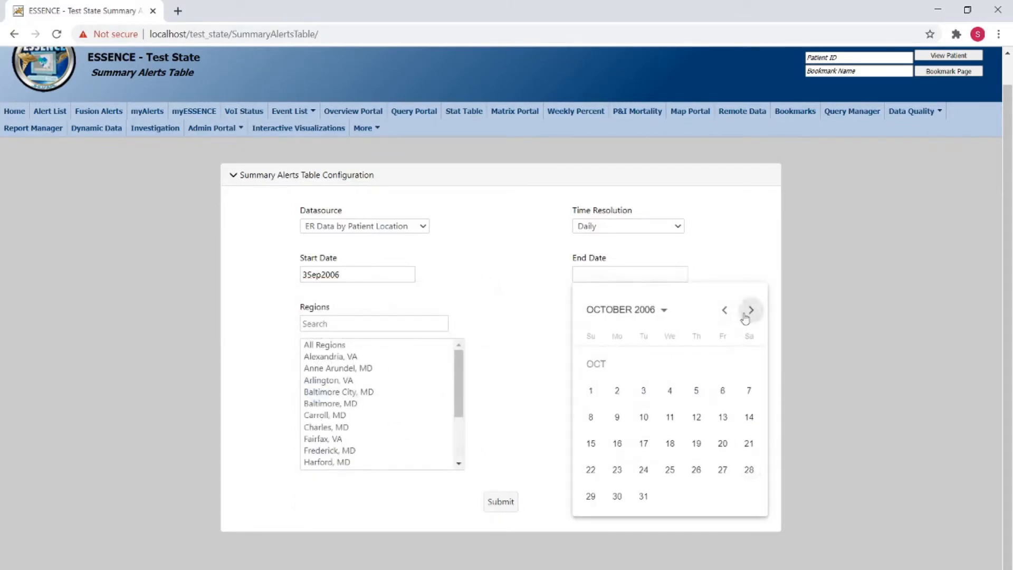
click(634, 401)
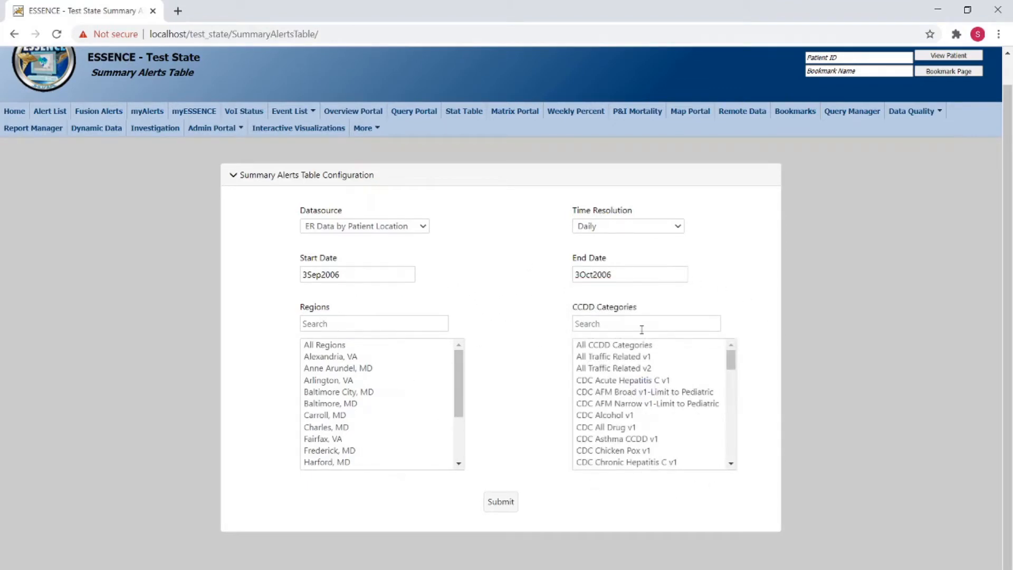
Step: Submit the configuration with regions Anne Arundel through Carroll, MD and CCDD categories CDC Acute Hepatitis C v1 through CDC All Drug v1 selected
click(348, 348)
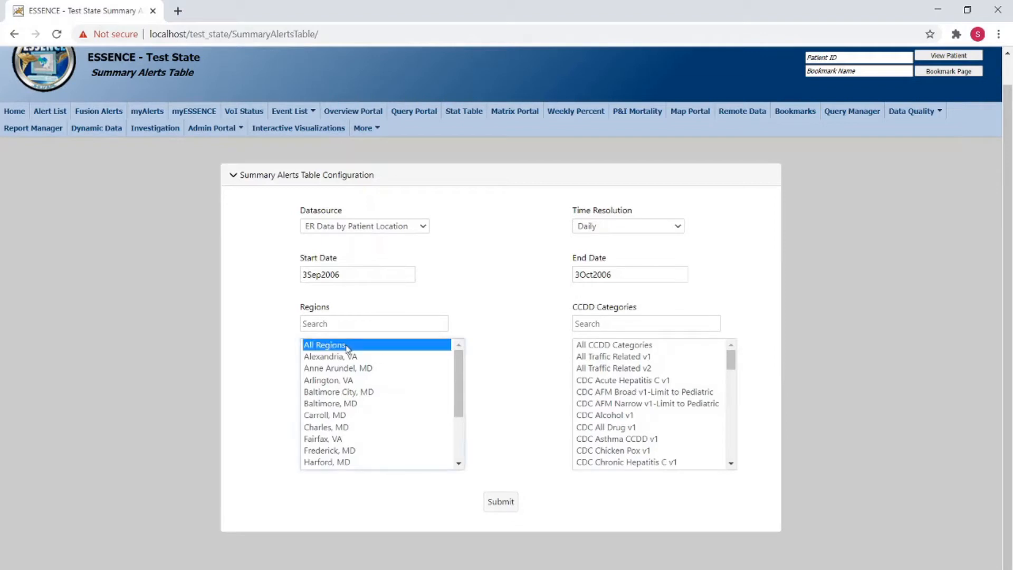
click(599, 348)
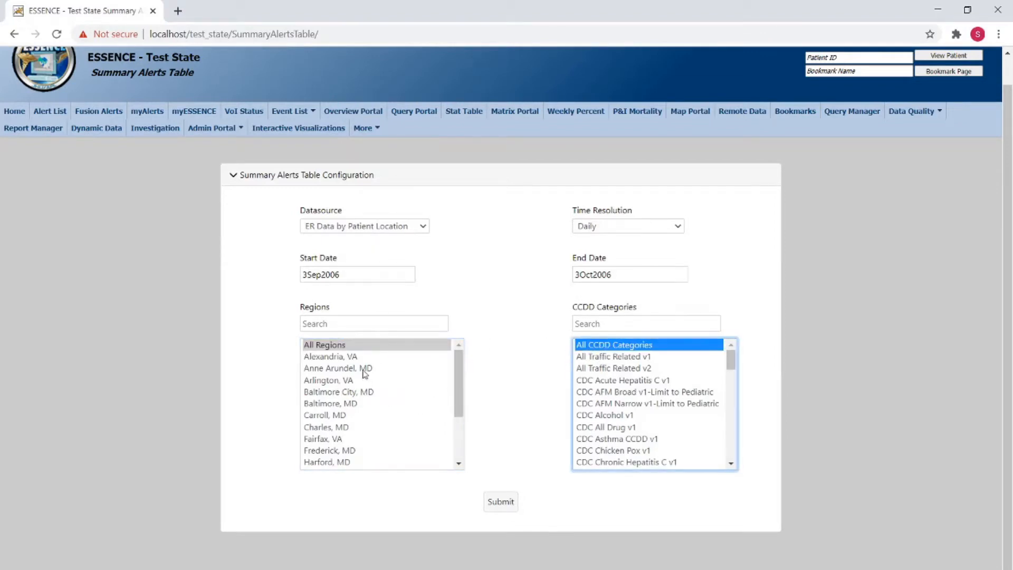
drag(367, 371, 380, 418)
drag(616, 381, 631, 427)
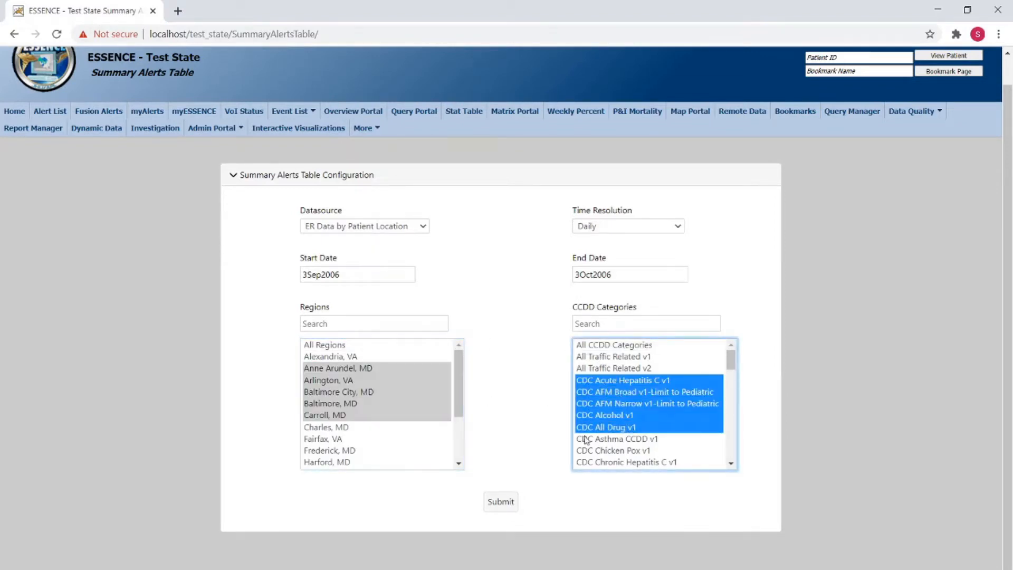
click(500, 500)
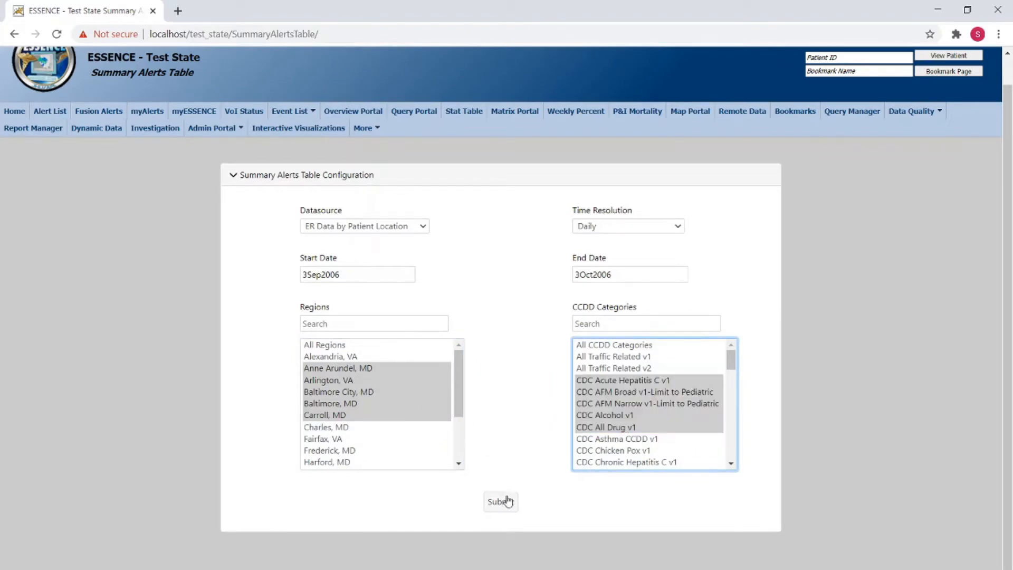
Step: Examine the summary alerts table's rows, filters and its Region, CCDD Category and Data Type columns
scroll(505, 409, down, 6)
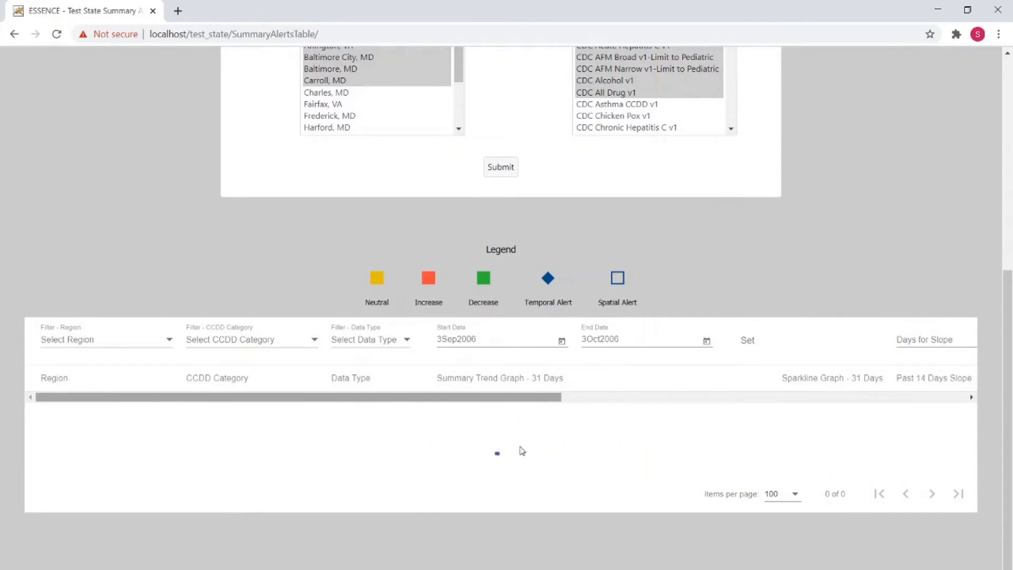
scroll(345, 384, down, 2)
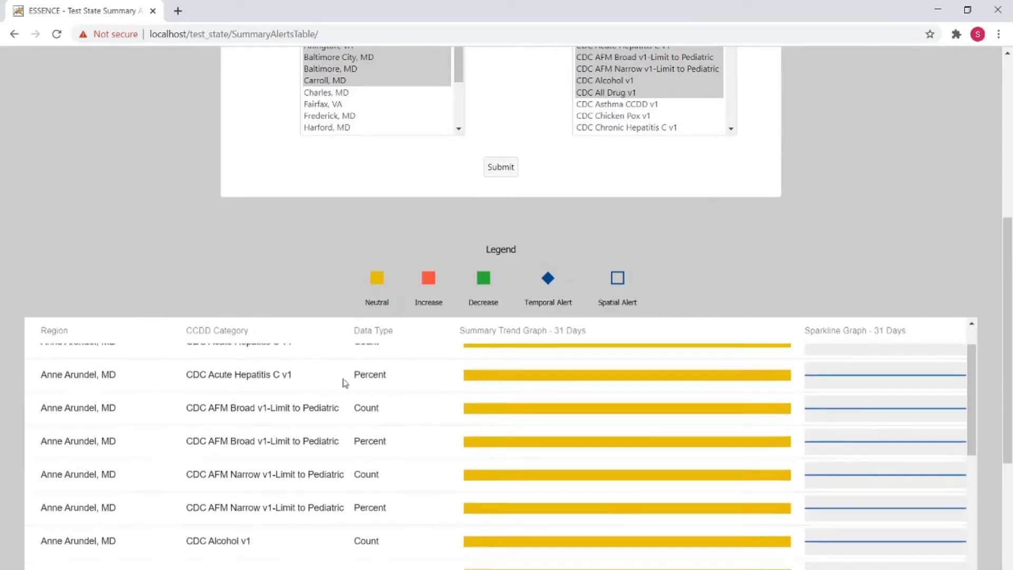
scroll(4, 483, down, 5)
scroll(5, 483, up, 1)
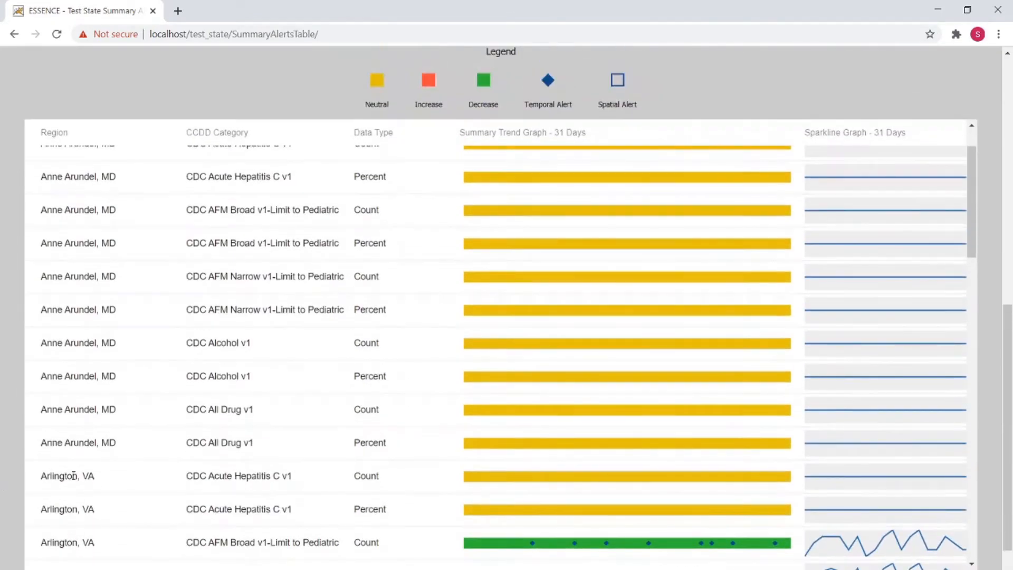
scroll(150, 472, up, 2)
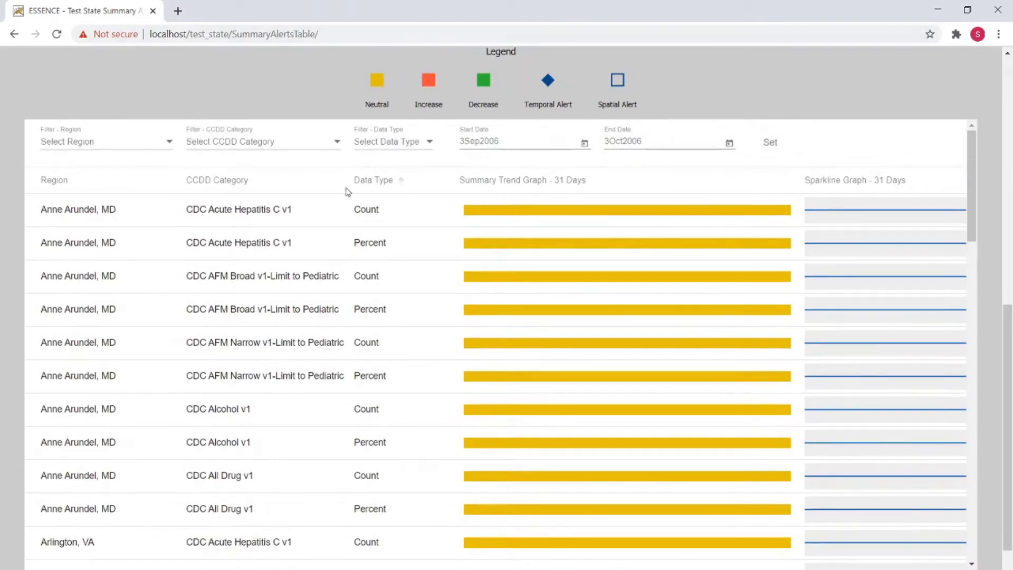
click(66, 180)
click(204, 181)
click(373, 180)
drag(420, 569, 525, 569)
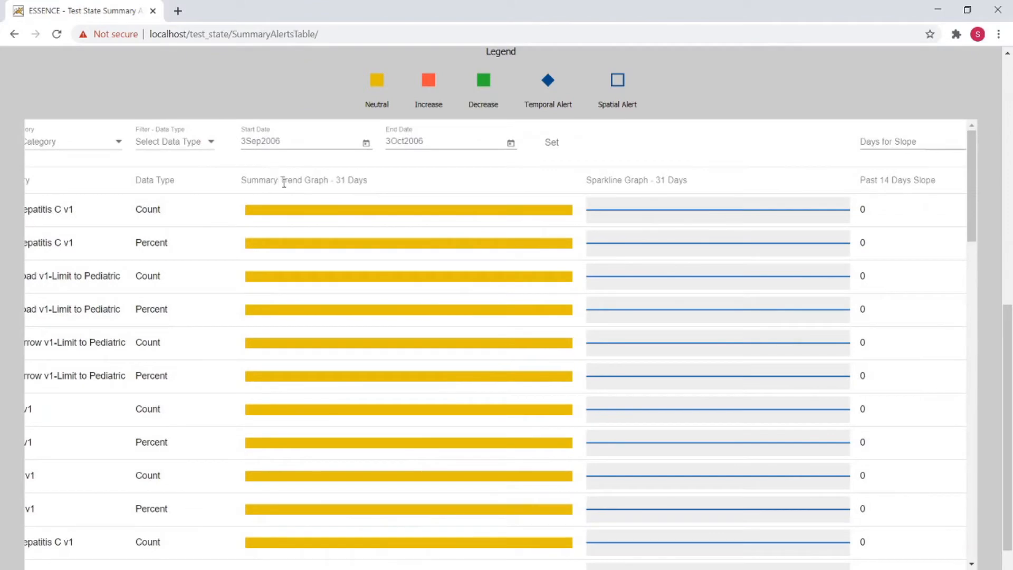
Step: Examine the trend graph, sparkline, slope with its Days for Slope field, min/max, warning, alert and link columns of the table
scroll(369, 233, down, 6)
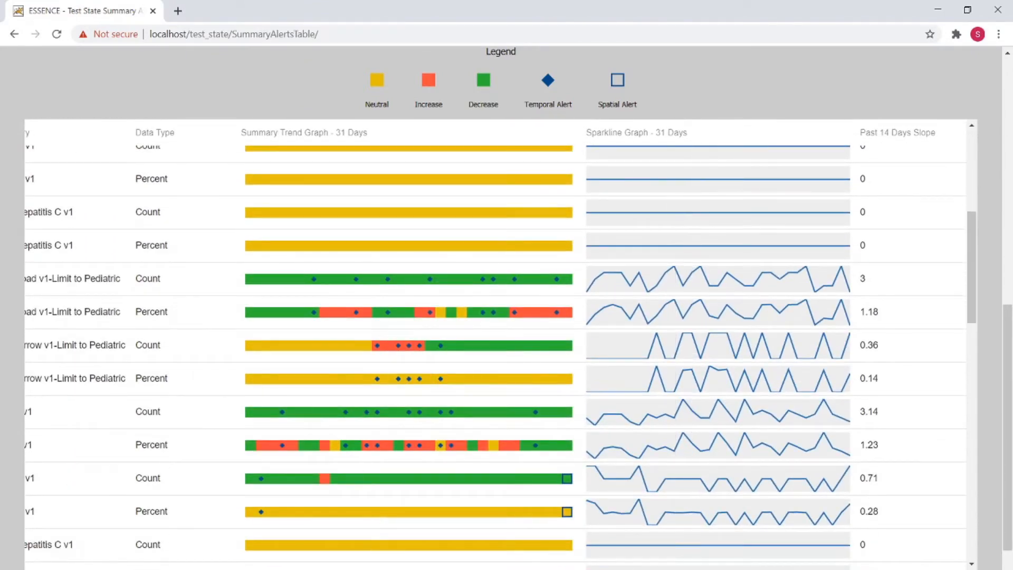
drag(381, 569, 464, 568)
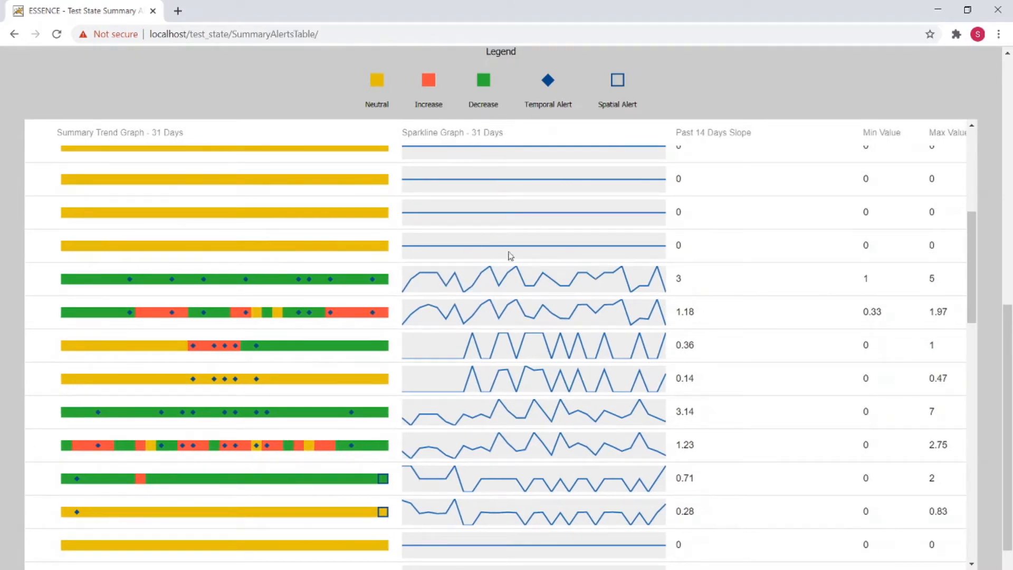
scroll(528, 253, down, 3)
scroll(546, 380, up, 3)
scroll(495, 348, right, 10)
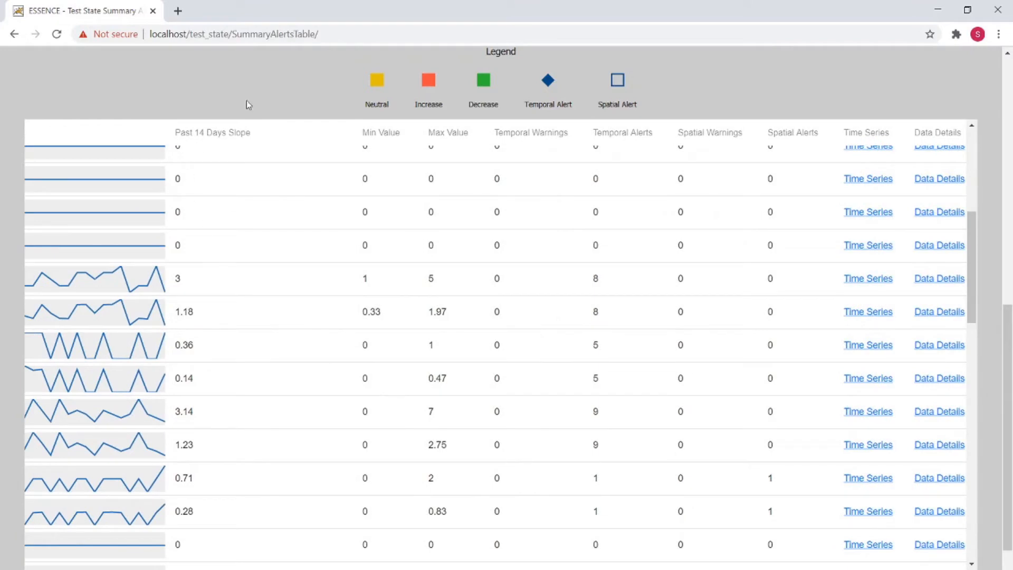
scroll(251, 267, up, 5)
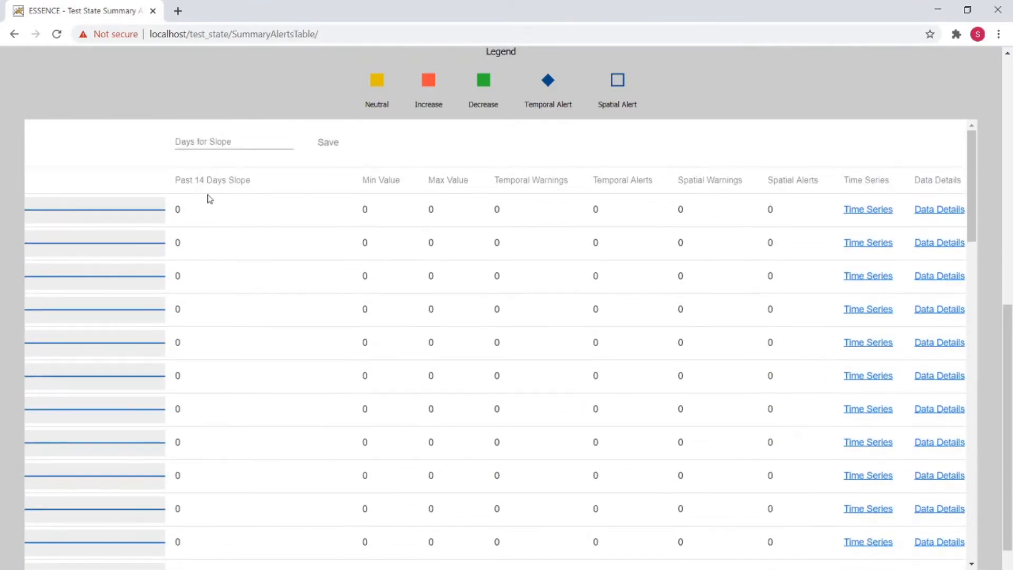
click(215, 145)
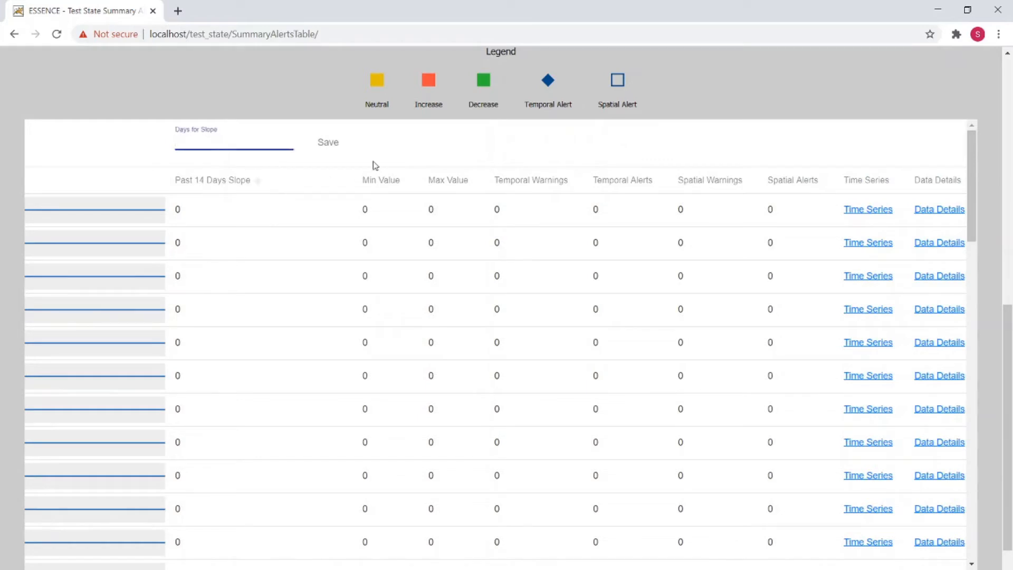
click(440, 137)
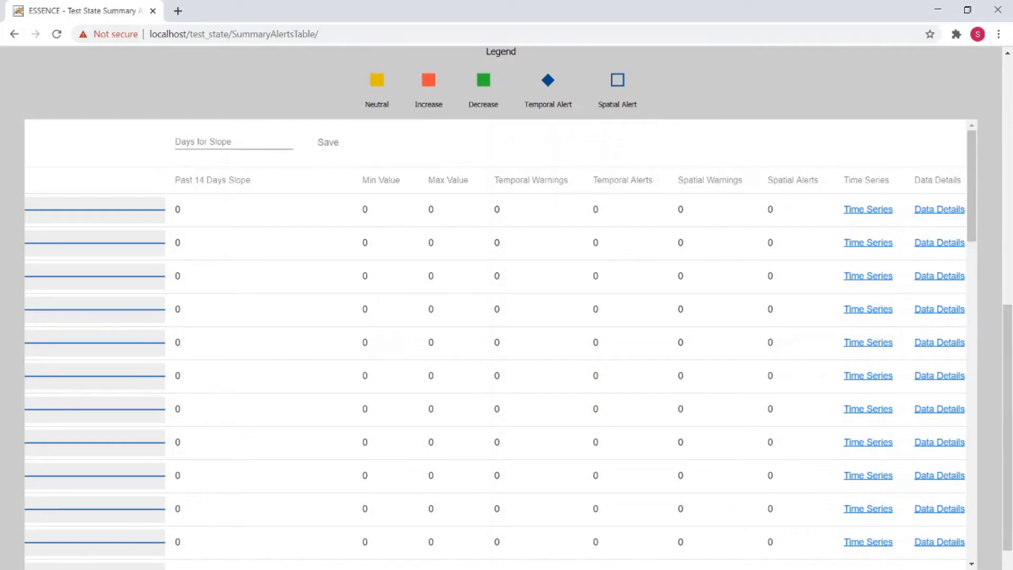
scroll(820, 535, right, 1)
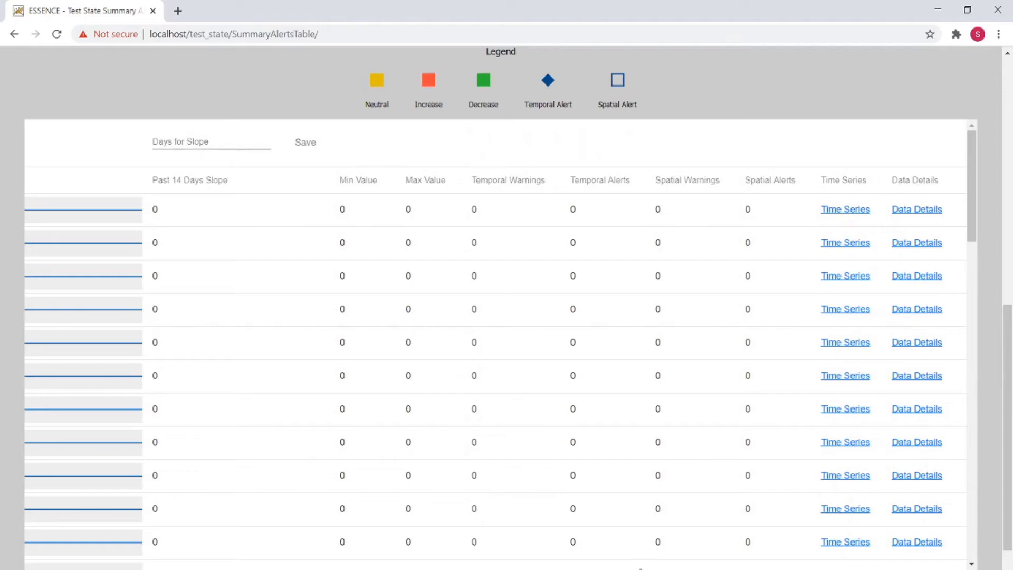
Step: Inspect the daily trend details in the summary trend graph of the CDC All Drug v1 Count row with a spatial alert
scroll(740, 299, left, 10)
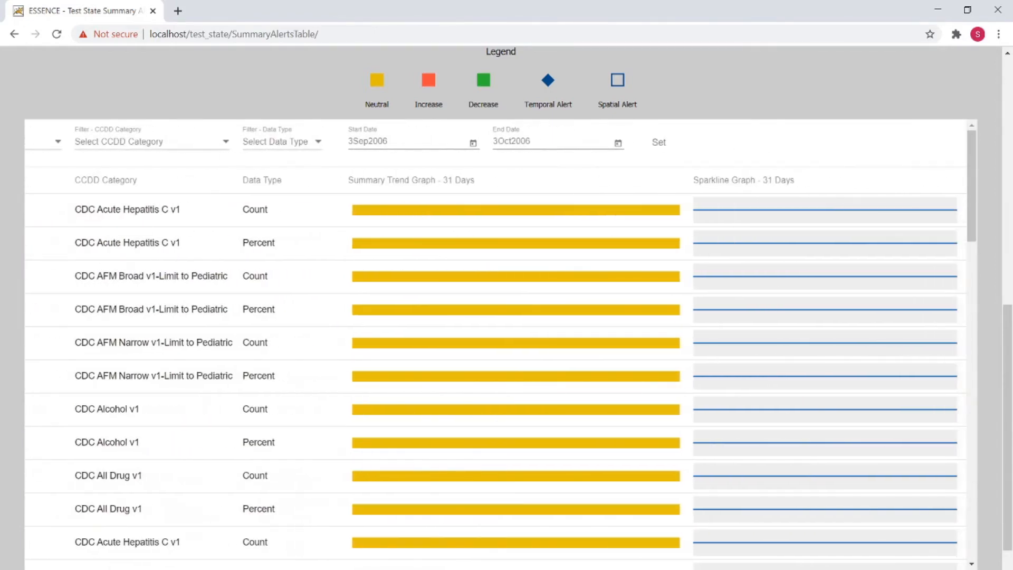
scroll(500, 343, right, 1)
scroll(163, 478, down, 6)
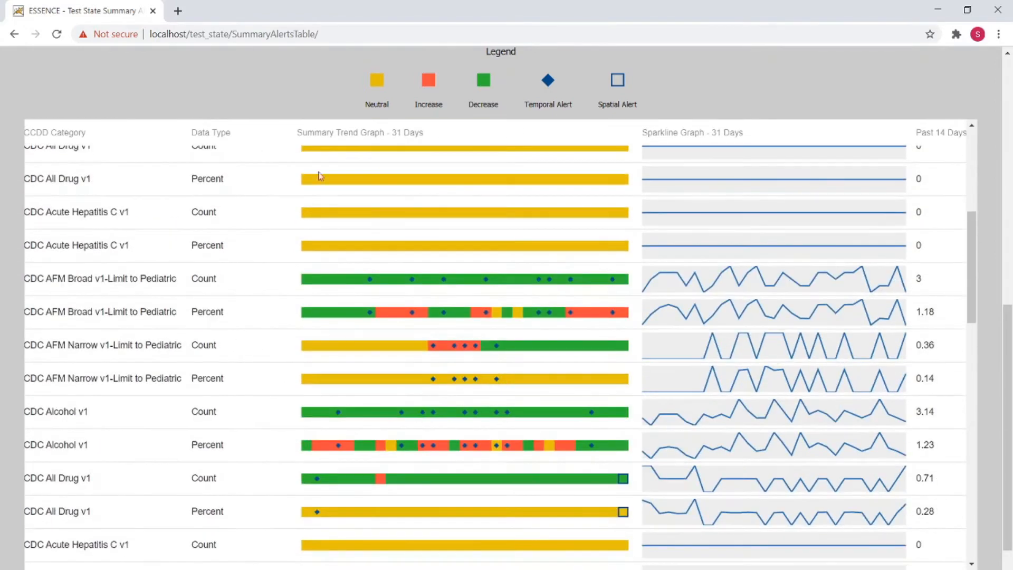
scroll(175, 345, down, 1)
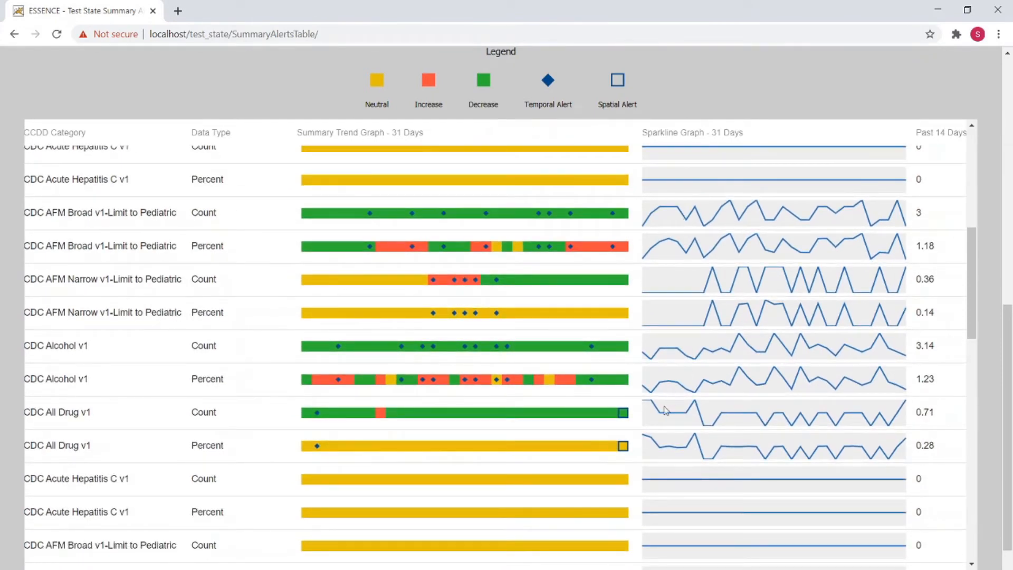
mouse_move(591, 416)
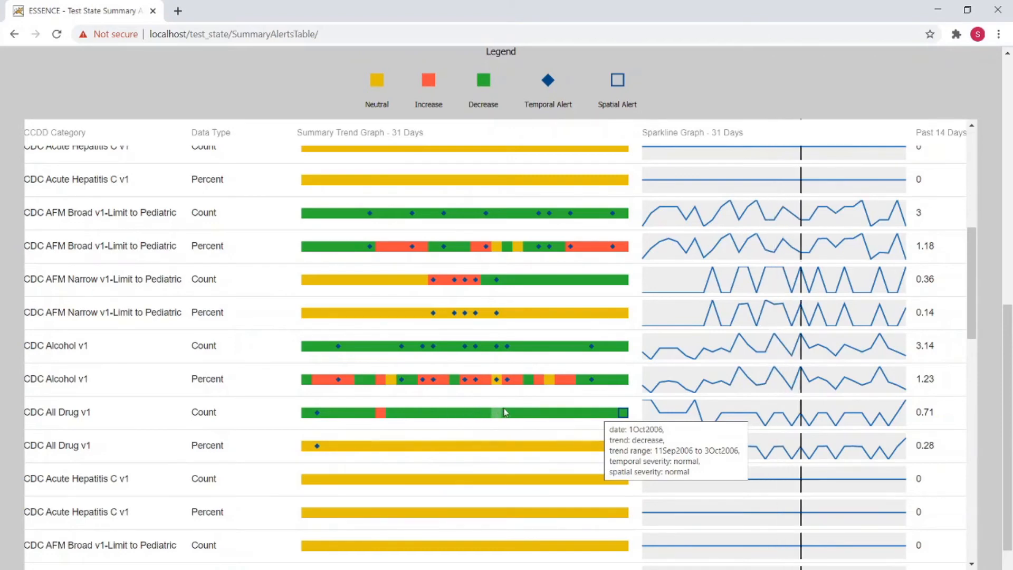
mouse_move(511, 413)
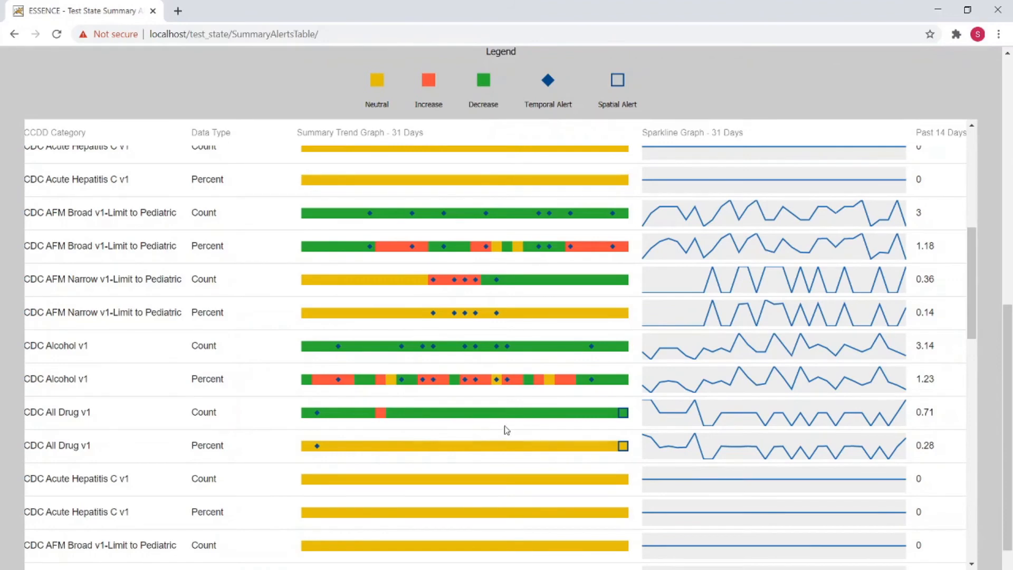
Step: Open the detailed view of the CDC Alcohol v1 Percent trend graph for Arlington, VA and enlarge and shift its visualization
click(462, 388)
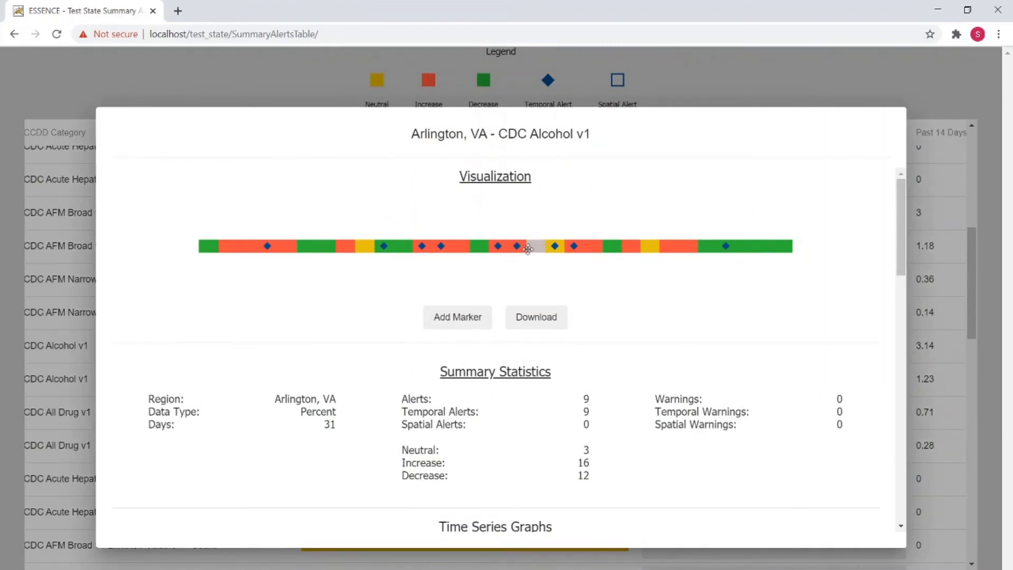
scroll(514, 249, up, 2)
scroll(514, 249, down, 5)
scroll(513, 249, up, 4)
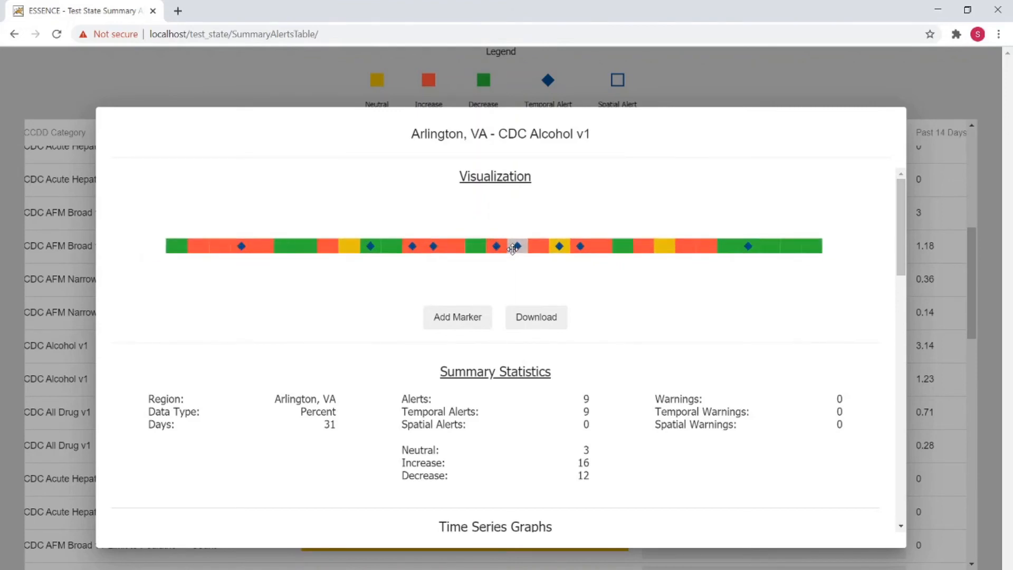
mouse_move(517, 263)
mouse_down()
mouse_move(584, 229)
mouse_move(549, 230)
mouse_move(524, 248)
mouse_up()
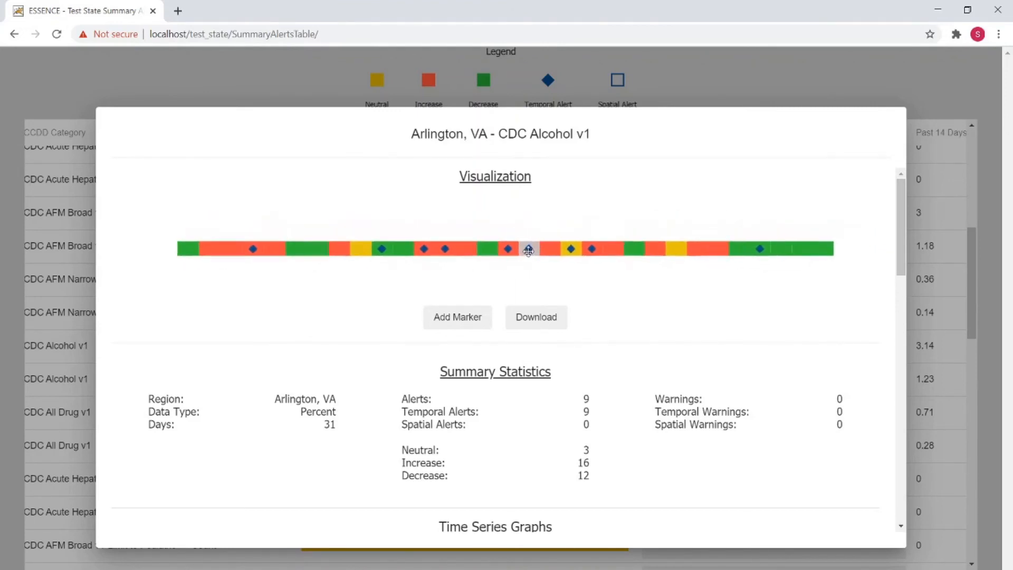
Step: Add a marker named "Marker 1" at the red day segment with the fourth temporal alert in the visualization, and leave marker mode
click(478, 320)
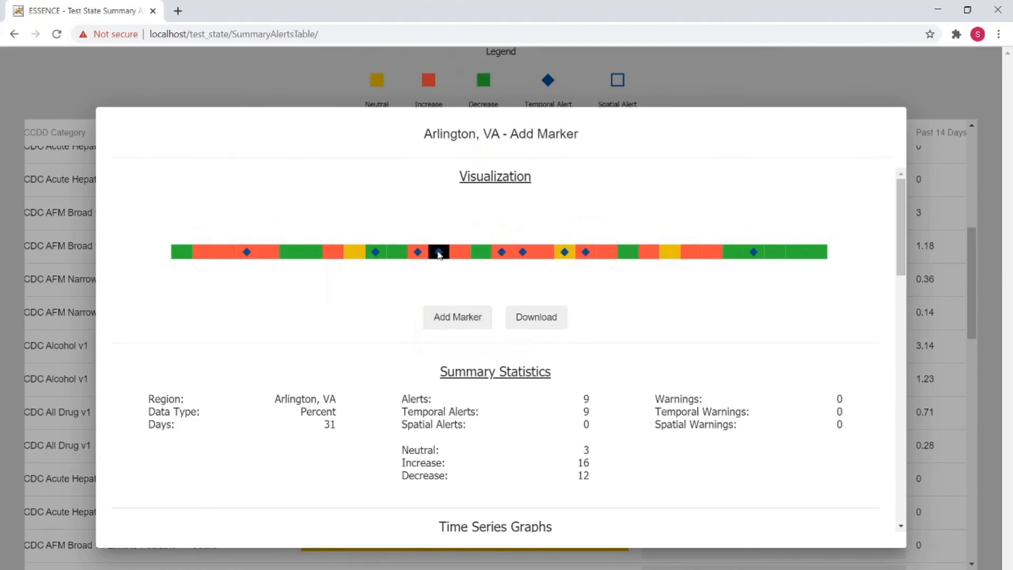
click(439, 253)
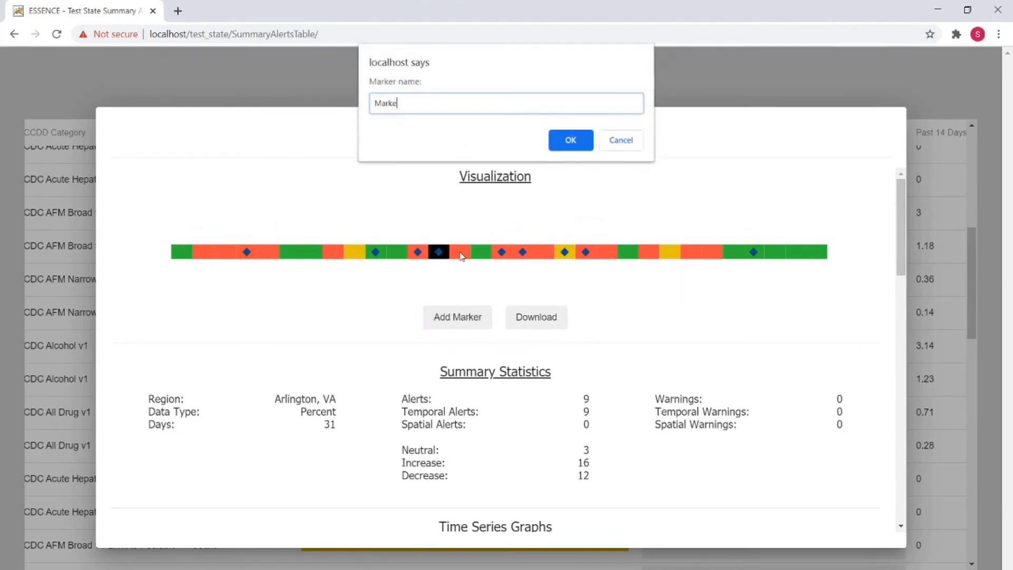
click(572, 139)
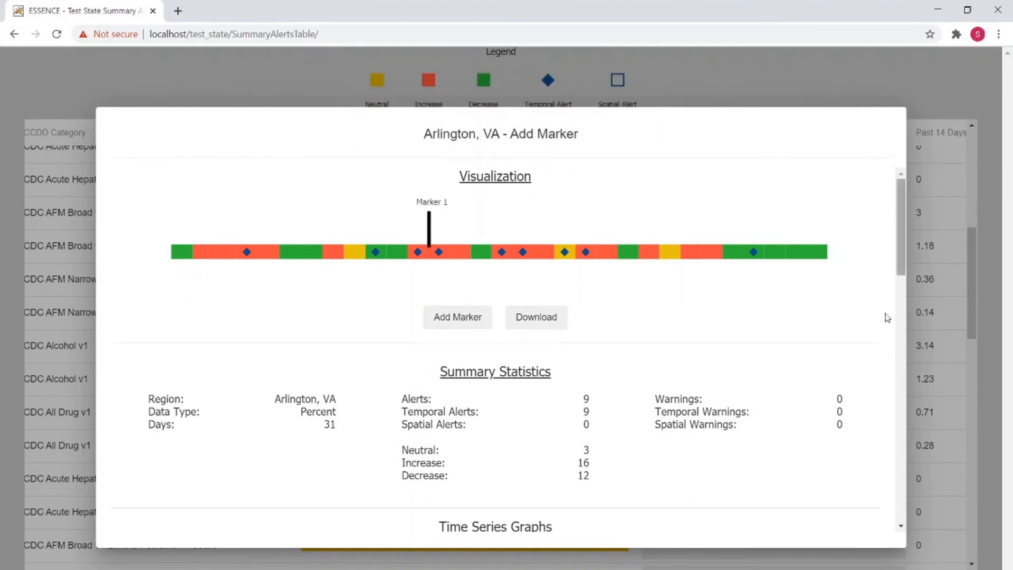
click(430, 317)
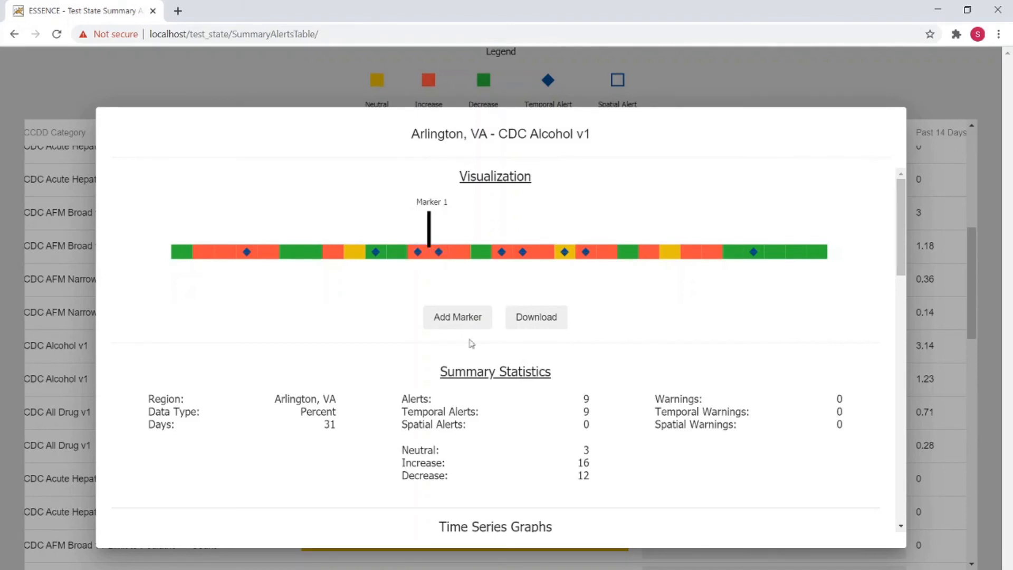
Step: Examine the summary statistics, time series graphs and data quality sections of the detailed view, and close it
scroll(521, 405, down, 3)
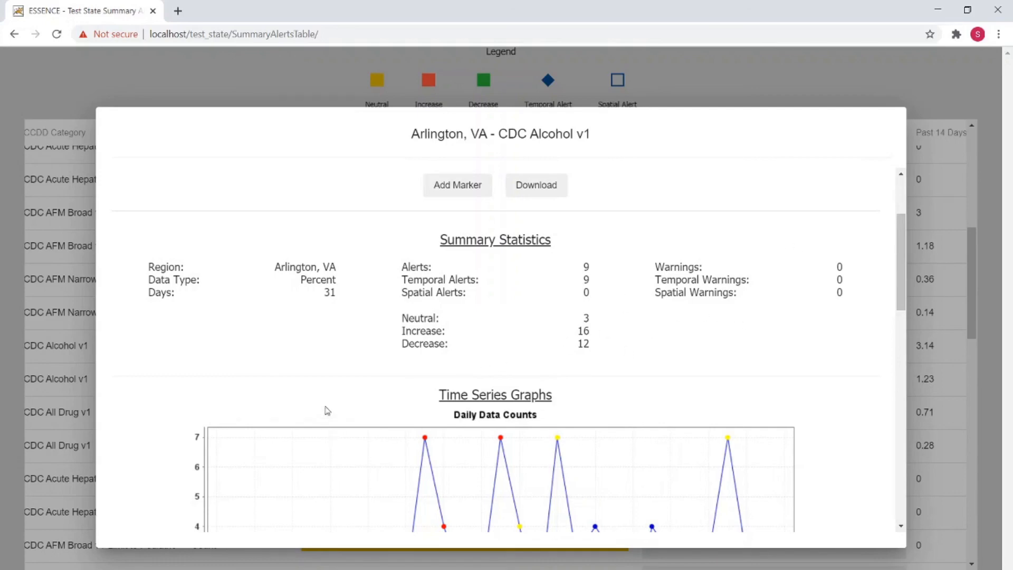
scroll(326, 410, down, 4)
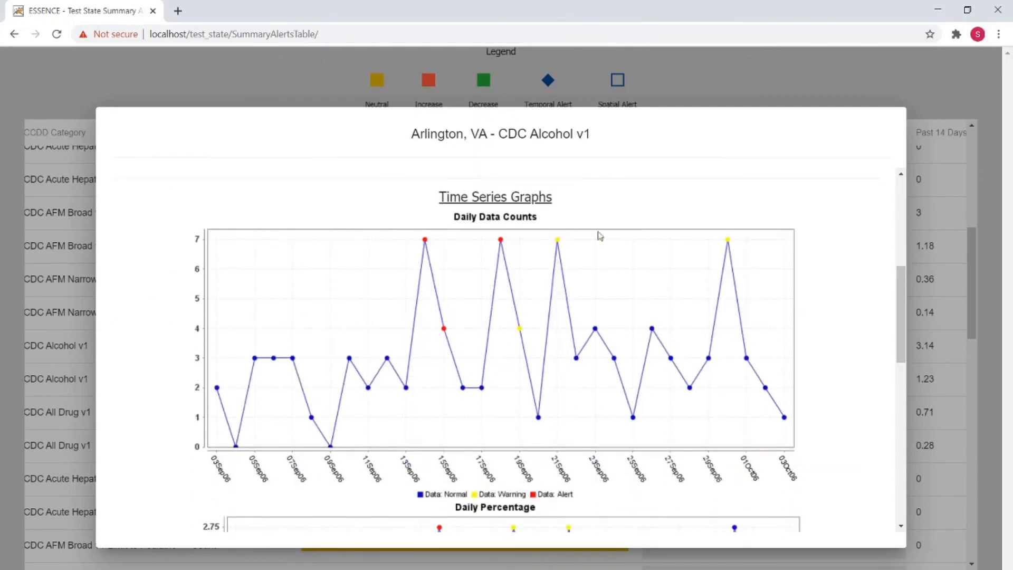
scroll(336, 415, down, 2)
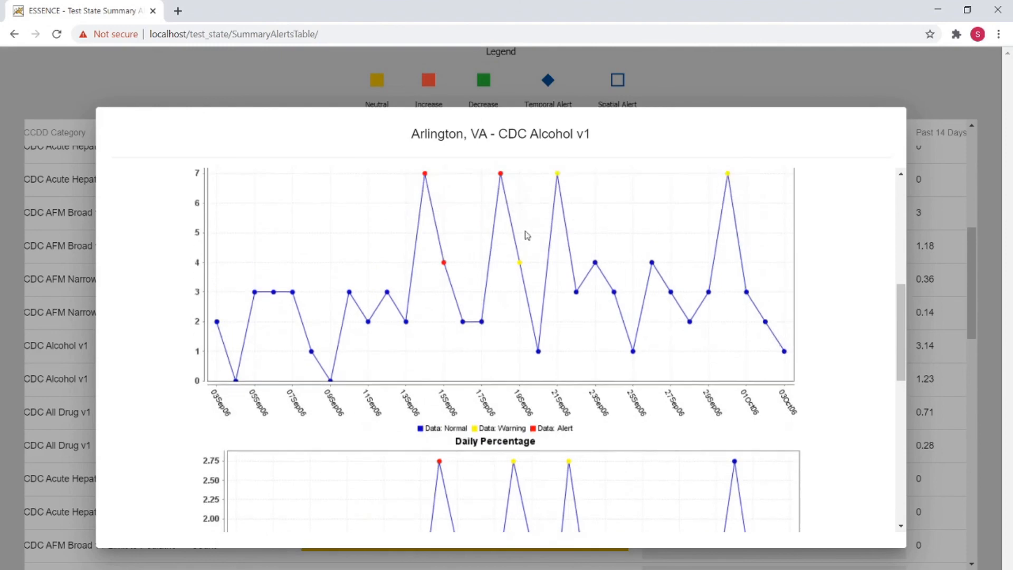
scroll(516, 312, down, 10)
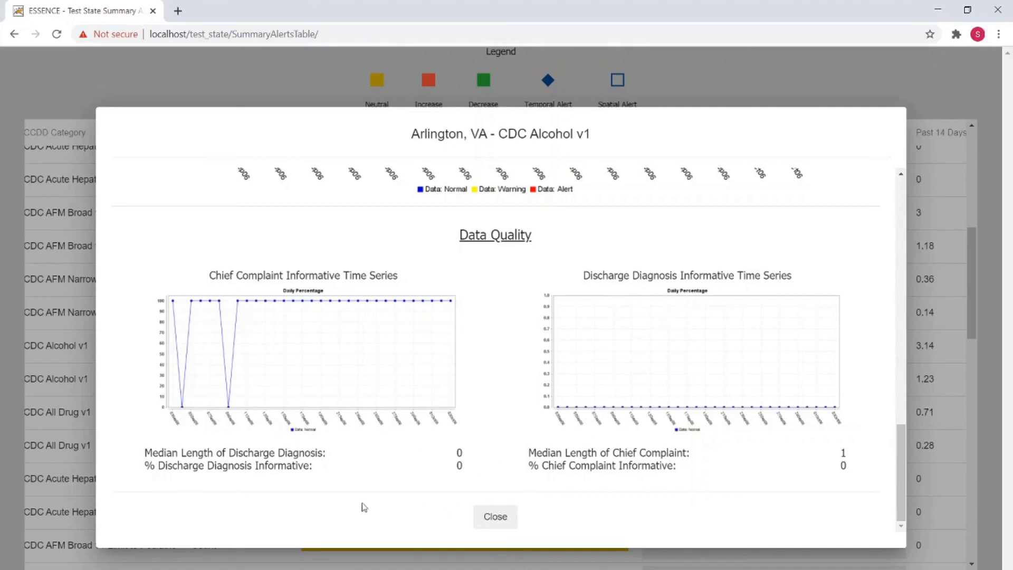
click(483, 517)
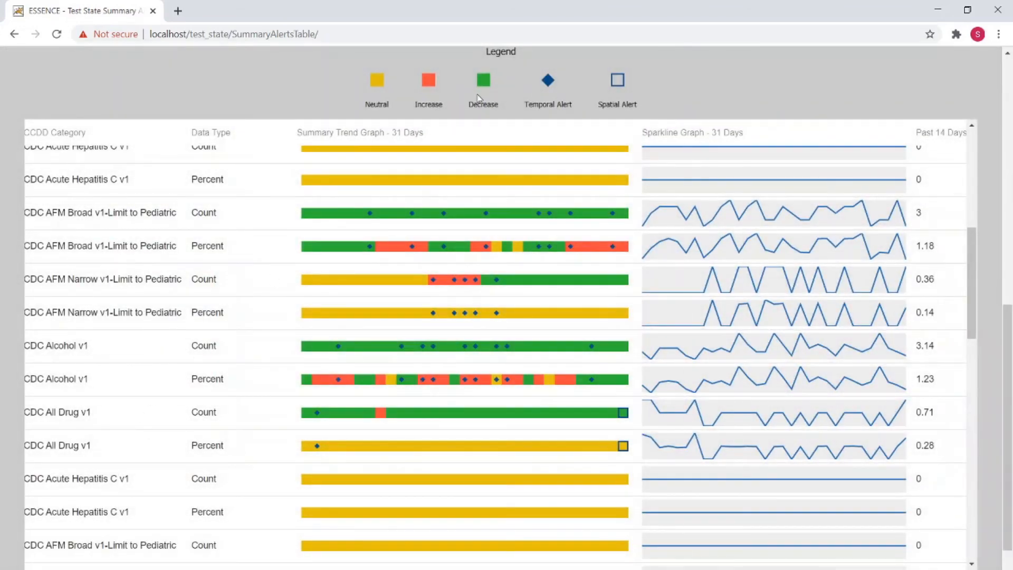